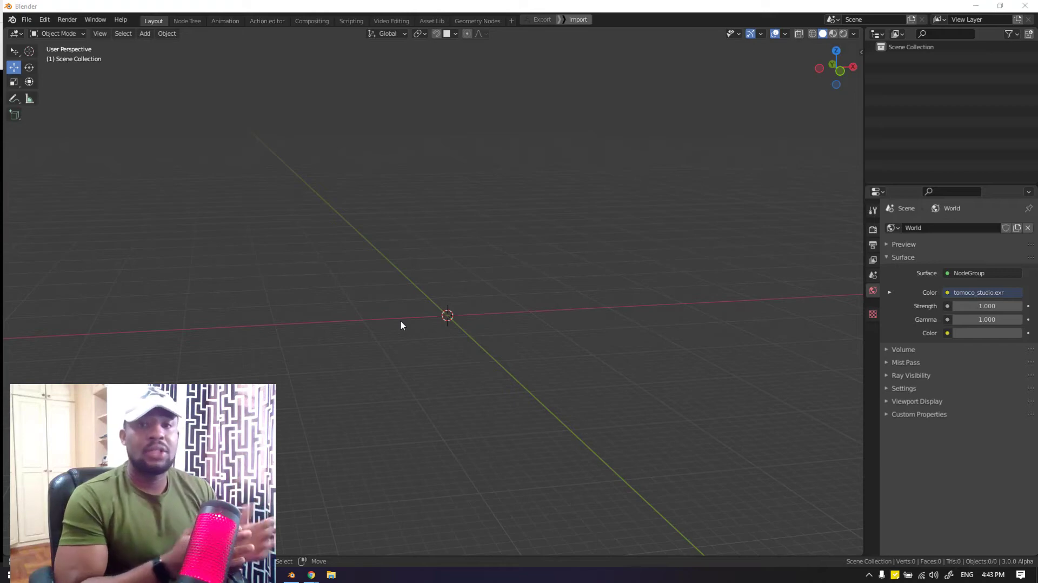
- Add a cube mesh to the scene and move it to the left
middle_click_drag(400, 325, 521, 194)
key("shift+a")
mouse_move(541, 171)
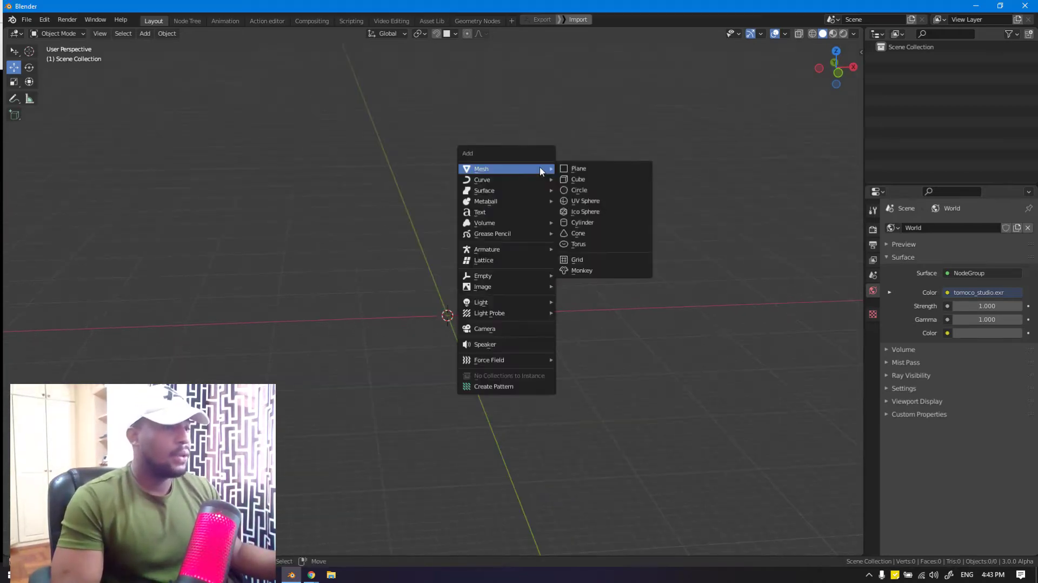
left_click(574, 184)
scroll(508, 297, "up", 6)
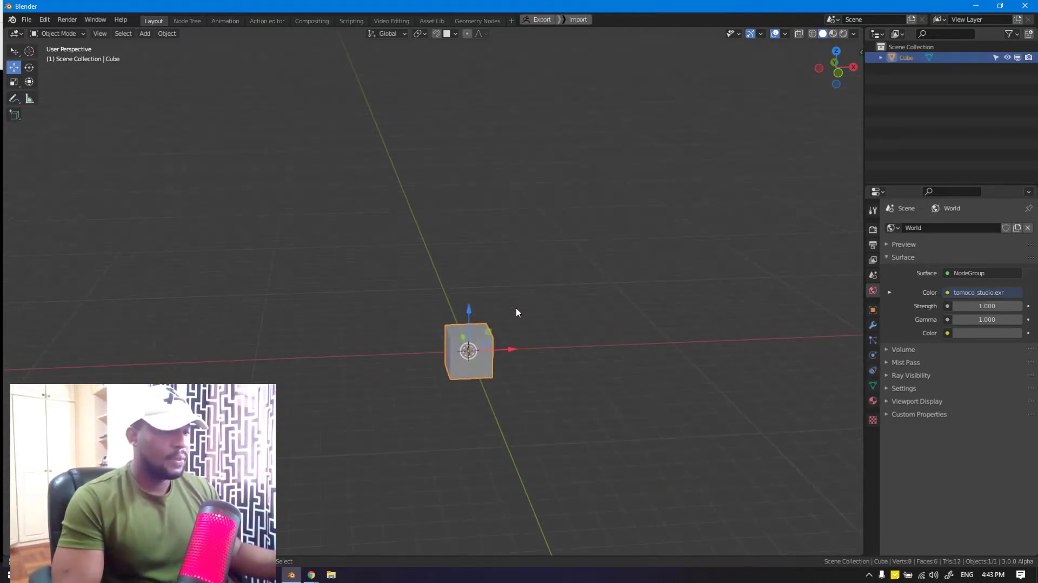
key("g")
left_click(374, 265)
- Make two copies of the cube lined up to its right along the X axis
key("shift+d")
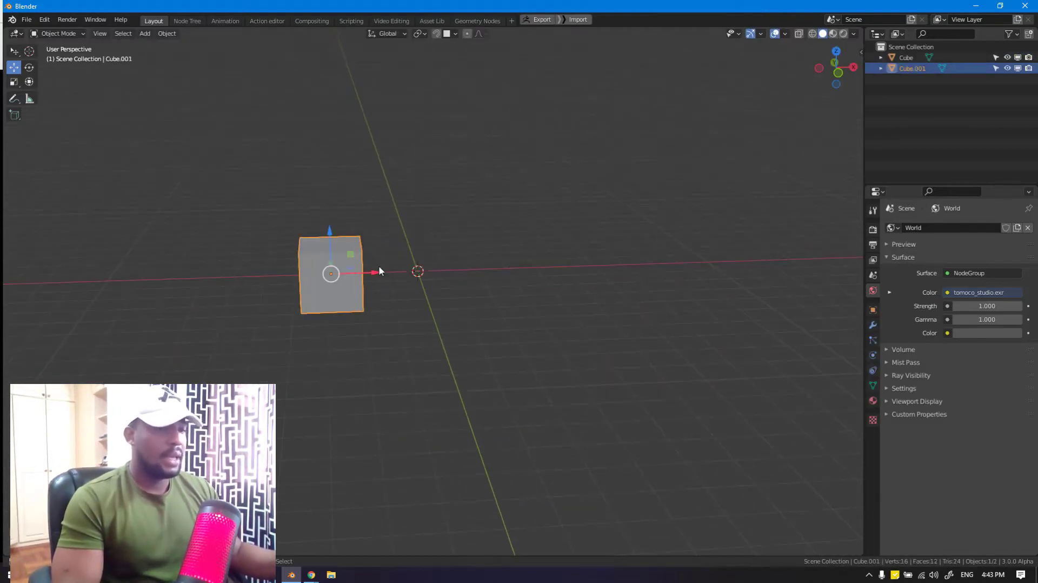
left_click(446, 268)
key("shift+d")
key("x")
left_click(517, 268)
- Select all three cubes and join them into a single object named Cube
left_click(423, 258, "shift")
left_click(307, 264, "shift")
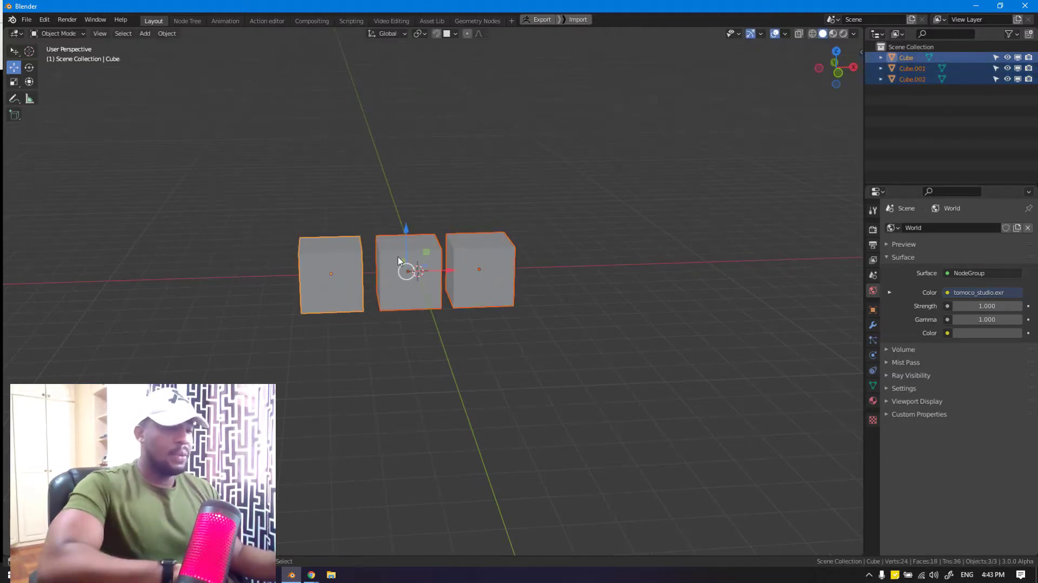
key("ctrl+j")
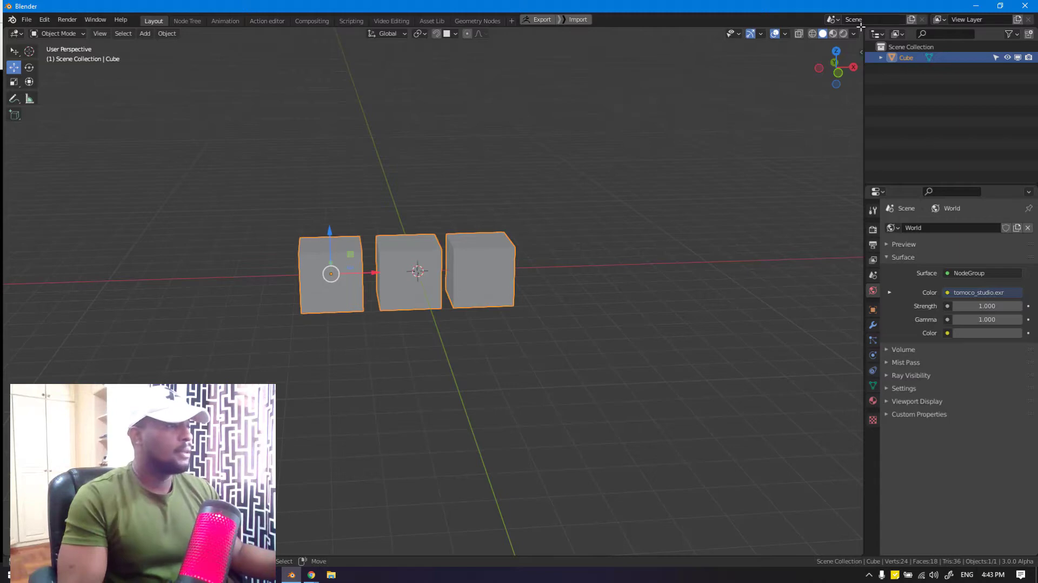
- Split the view with a UV Editor on the right and set the cube's origin to geometry
left_click_drag(860, 28, 455, 137)
left_click(467, 33)
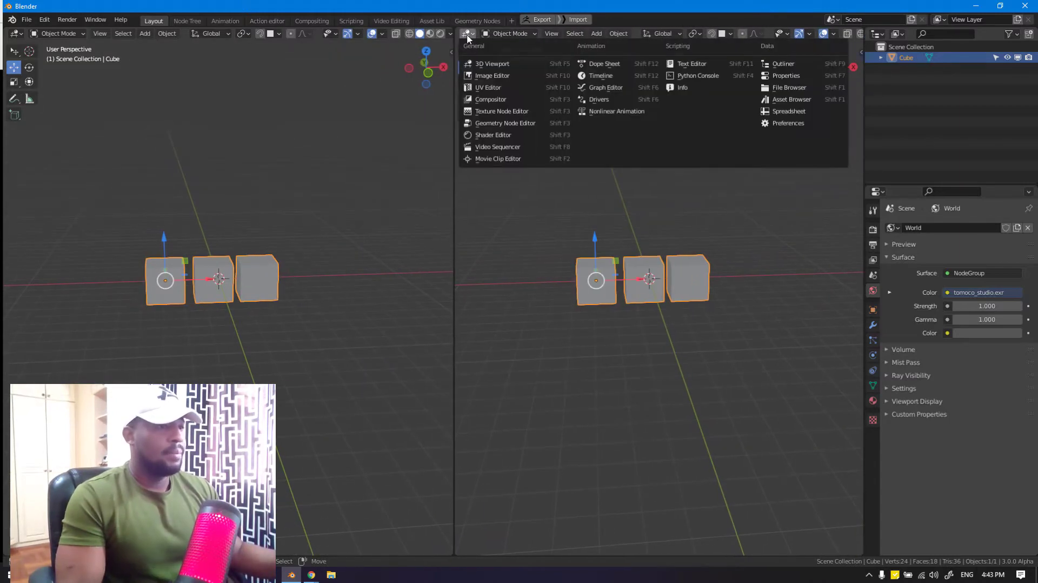
left_click(476, 87)
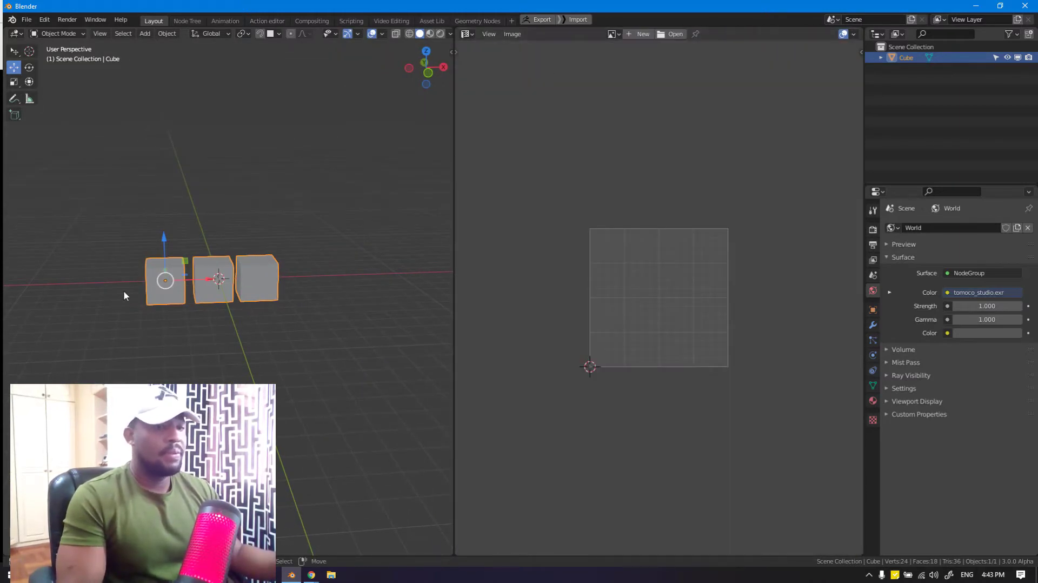
key("q")
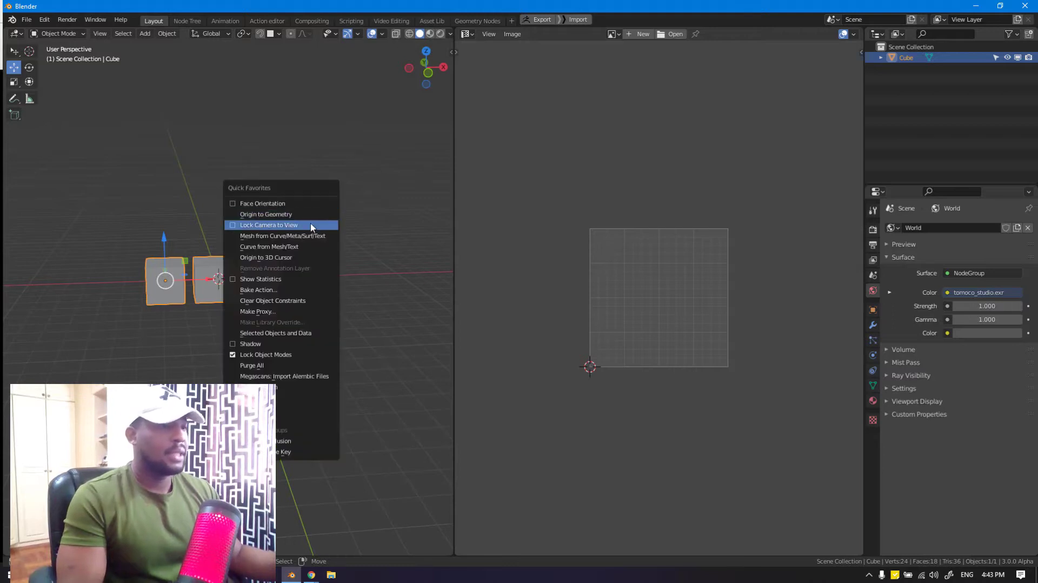
left_click(305, 212)
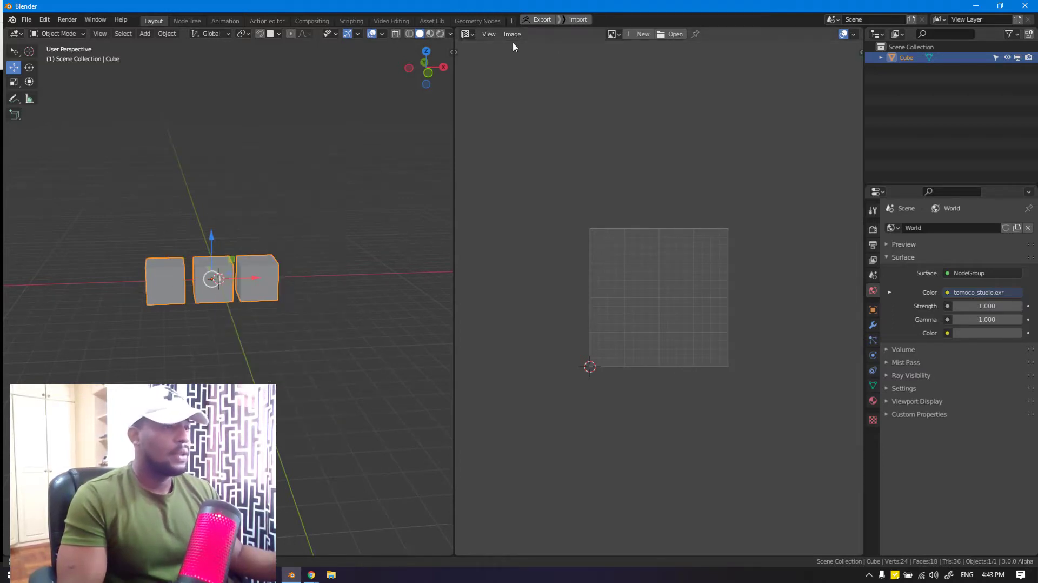
key("shift+F10")
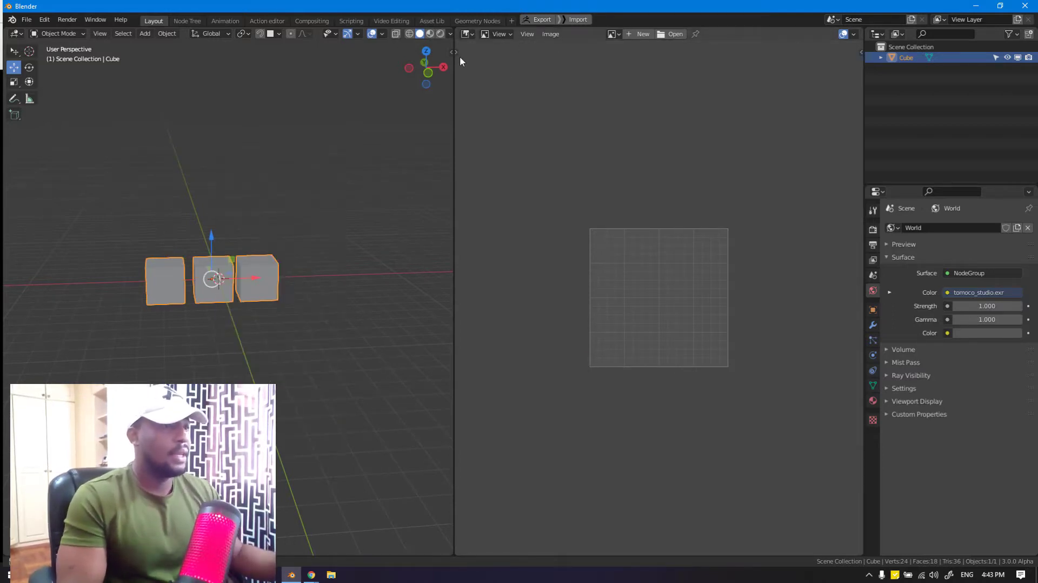
left_click(466, 34)
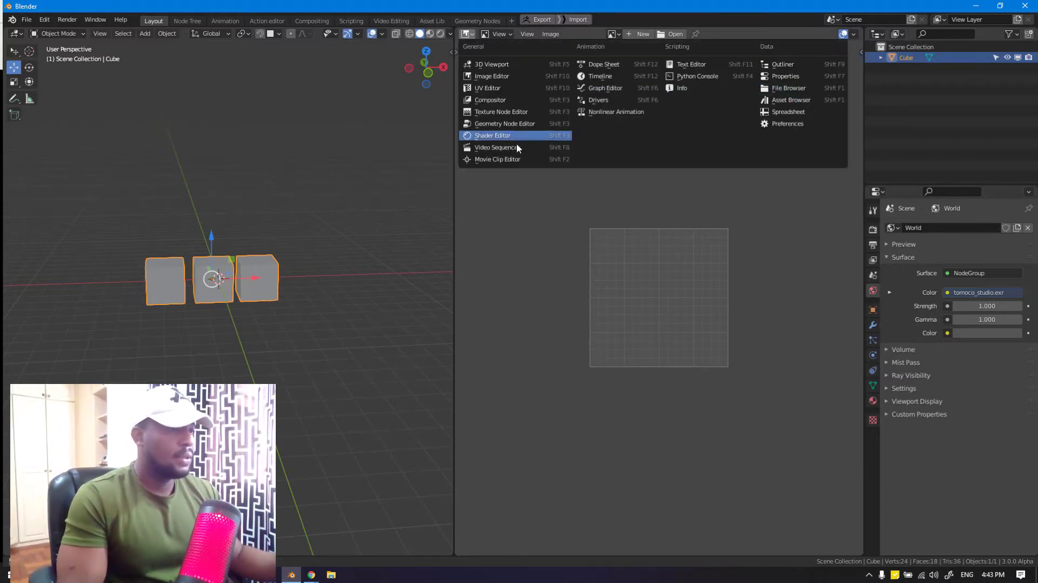
left_click(510, 88)
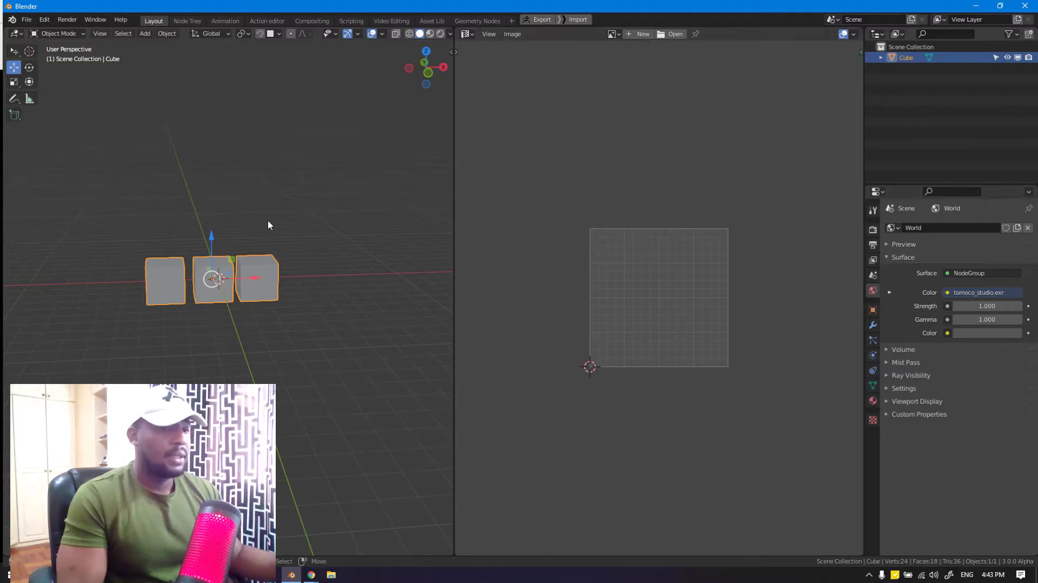
- In Edit Mode, mark seams from islands and unwrap all faces into cube-net islands
key("Tab")
key("a")
scroll(681, 275, "up", 3)
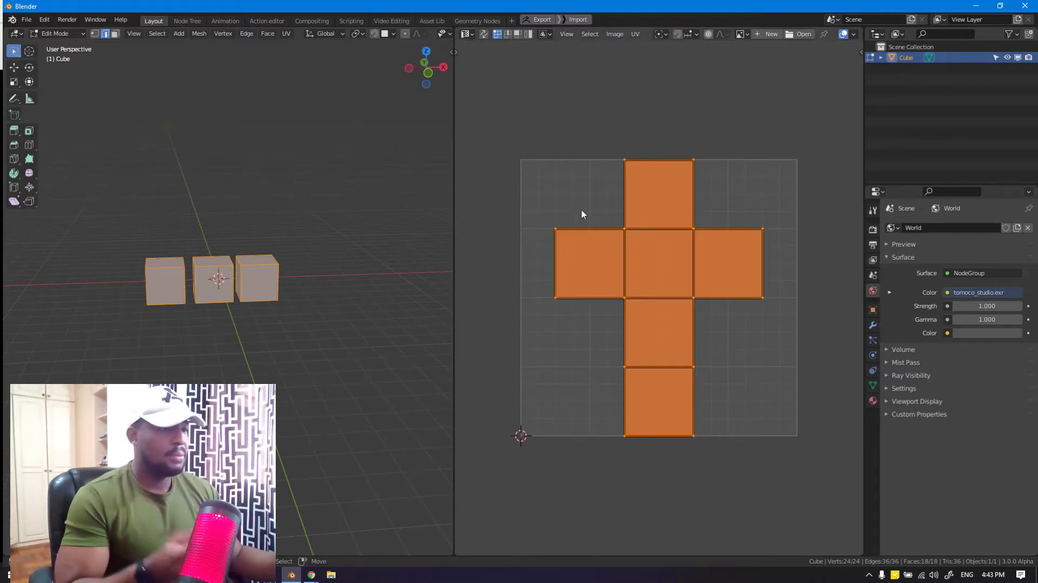
key("q")
left_click(640, 151)
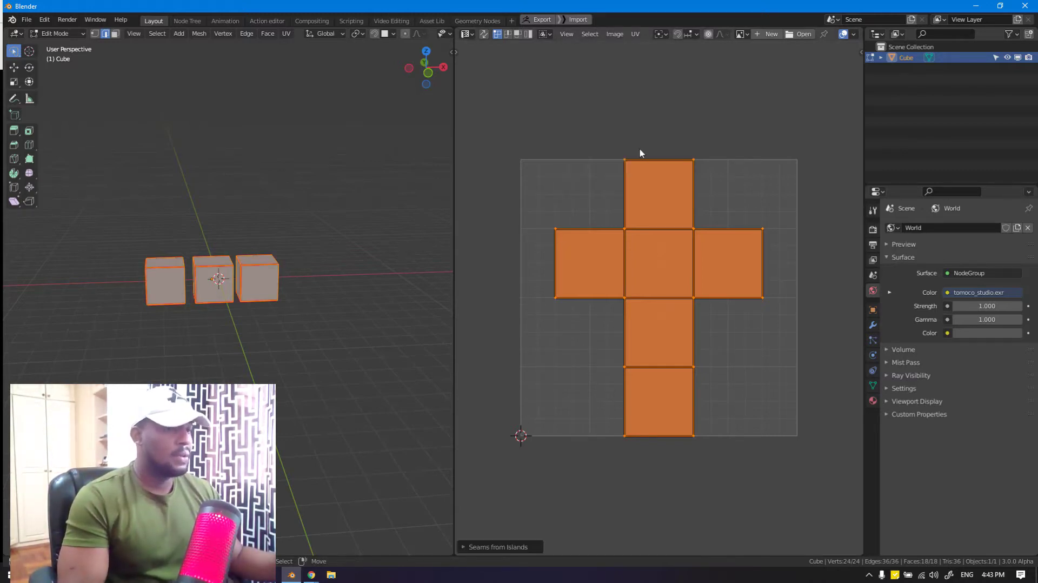
key("u")
left_click(607, 197)
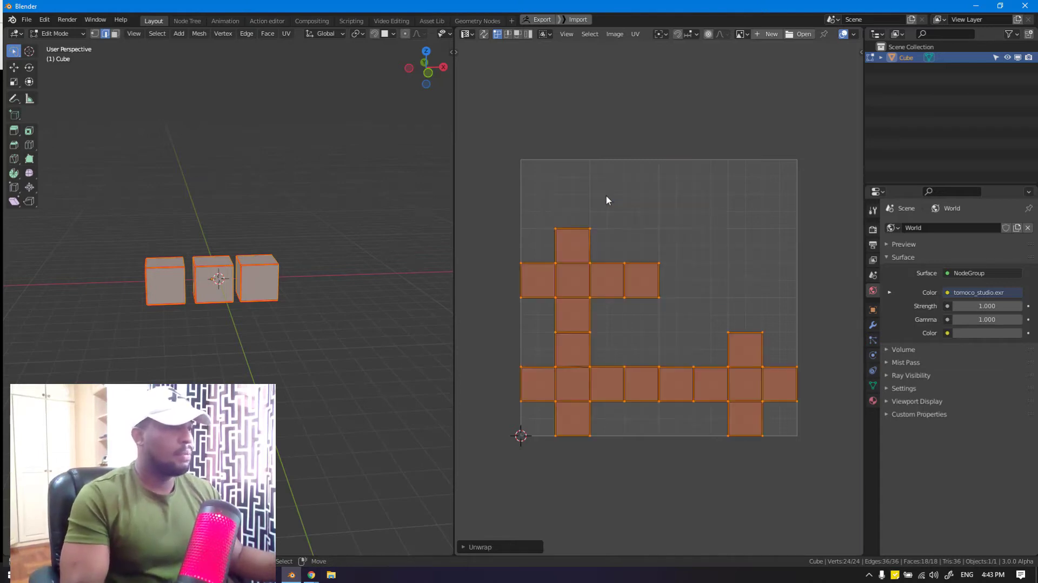
middle_click_drag(651, 312, 637, 273)
mouse_move(546, 258)
middle_mouse_down()
mouse_move(537, 259)
mouse_move(555, 251)
middle_mouse_up()
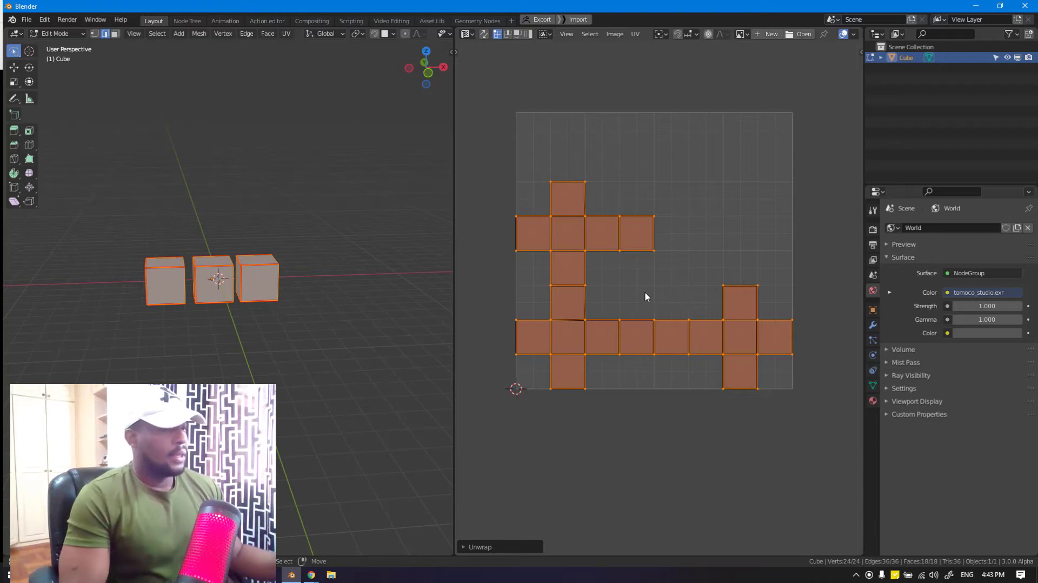
- Enable UV sync selection and rename the existing UV map to 'UVMap set 1'
key("alt+a")
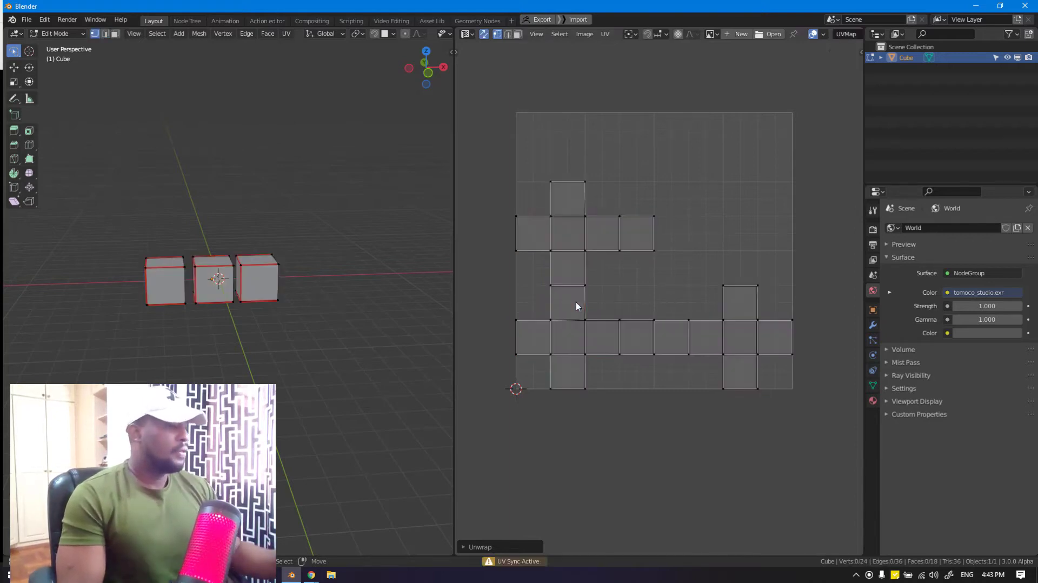
left_click(874, 388)
left_click(905, 374)
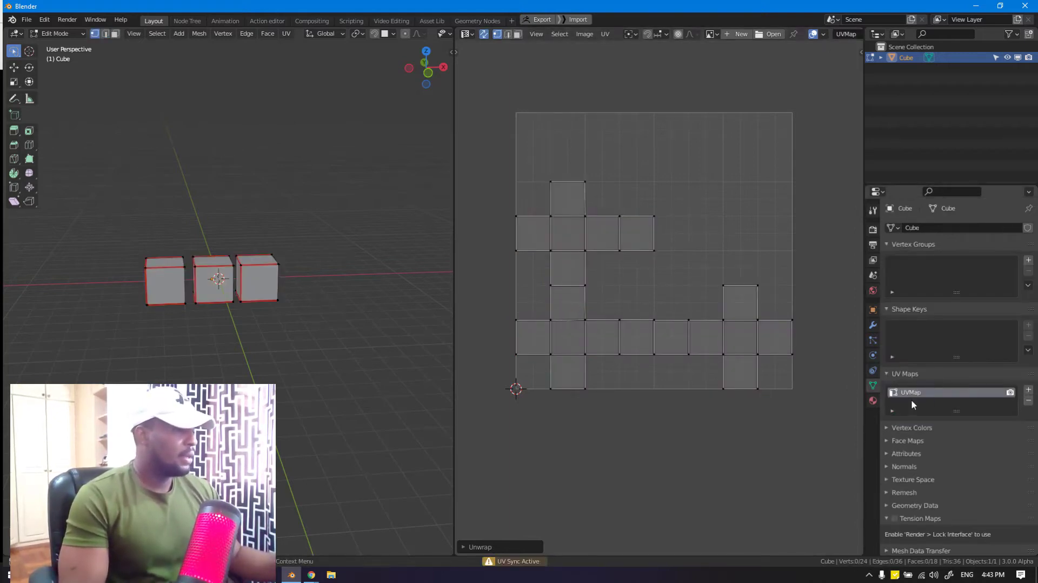
double_click(927, 392)
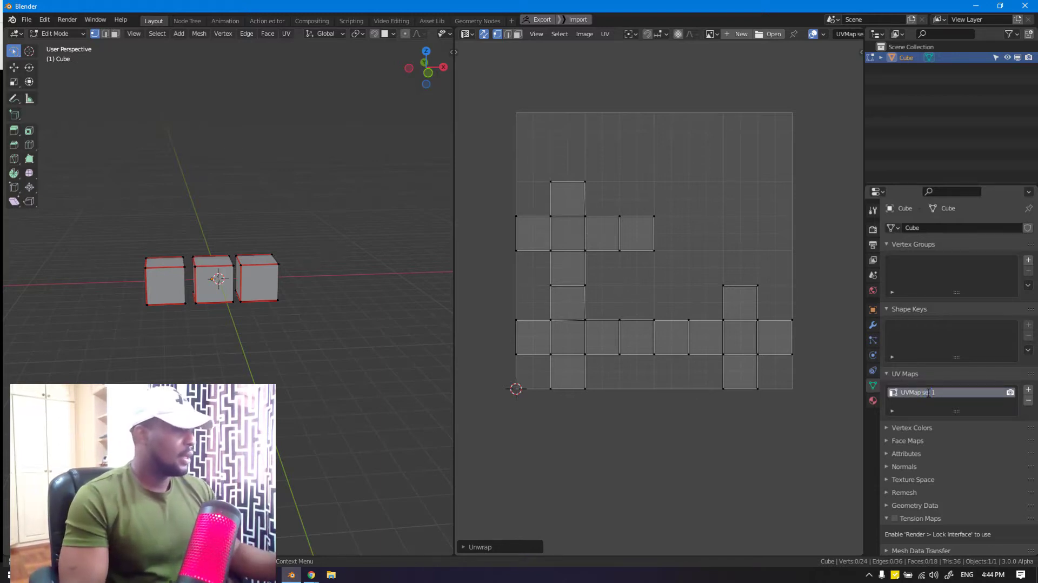
type("UVMap set 1")
key("Return")
- Add a second UV map named UVMap and select its cross-shaped island
left_click(1028, 389)
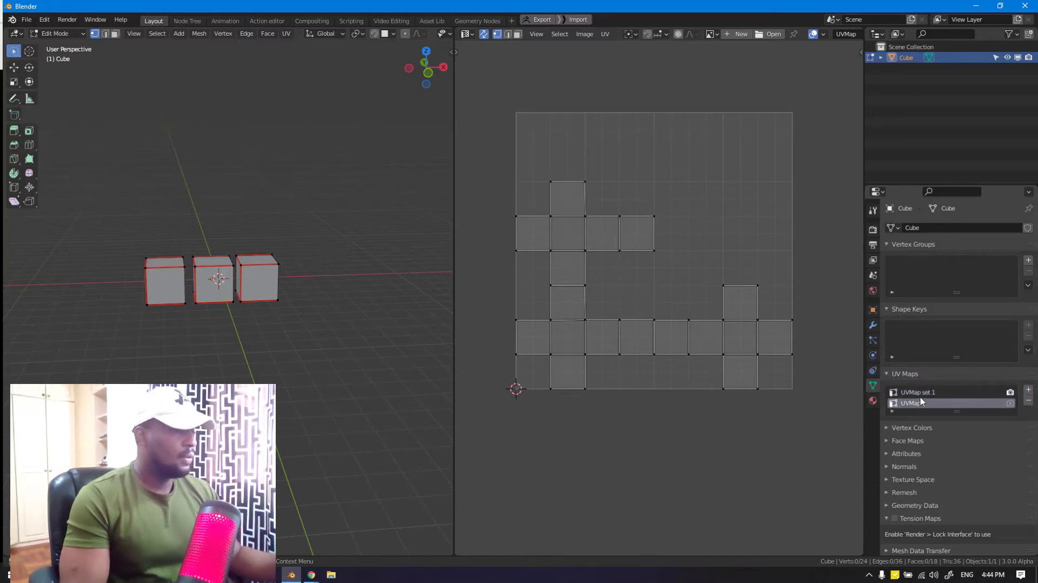
key("a")
key("alt+a")
key("l")
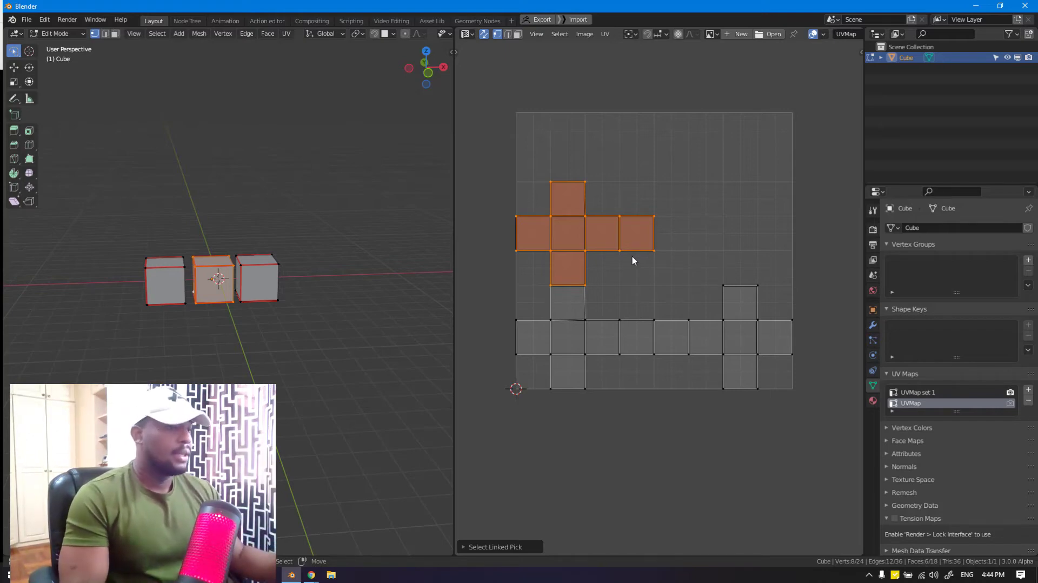
- Scale, move and rotate the selected cross island roughly upright
key("s")
left_click(673, 270)
key("g")
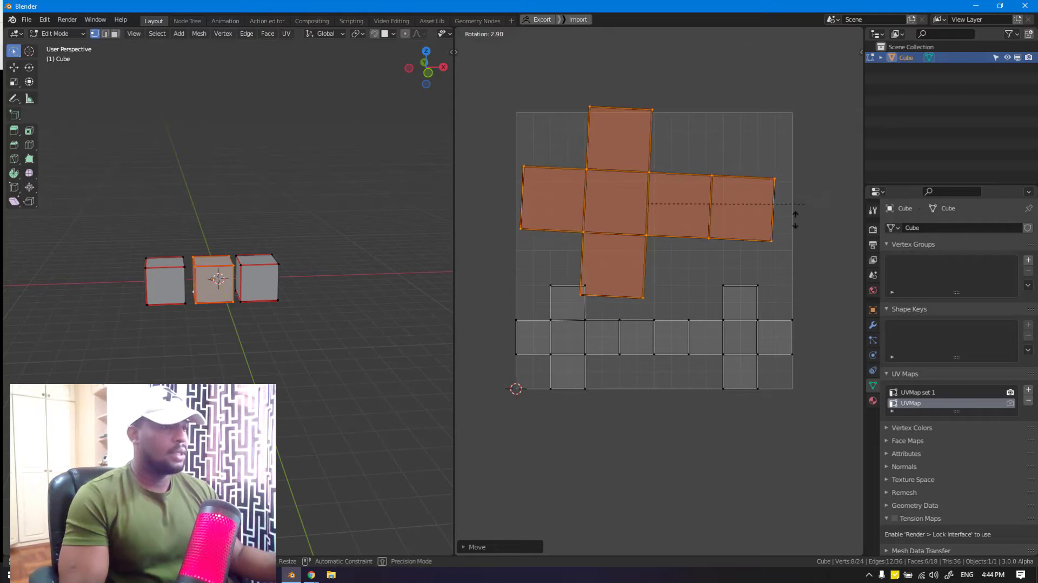
left_click(734, 238)
key("r")
left_click(649, 302)
- Select the bottom-right island, enlarge it, move it up-left and resize it
key("alt+a")
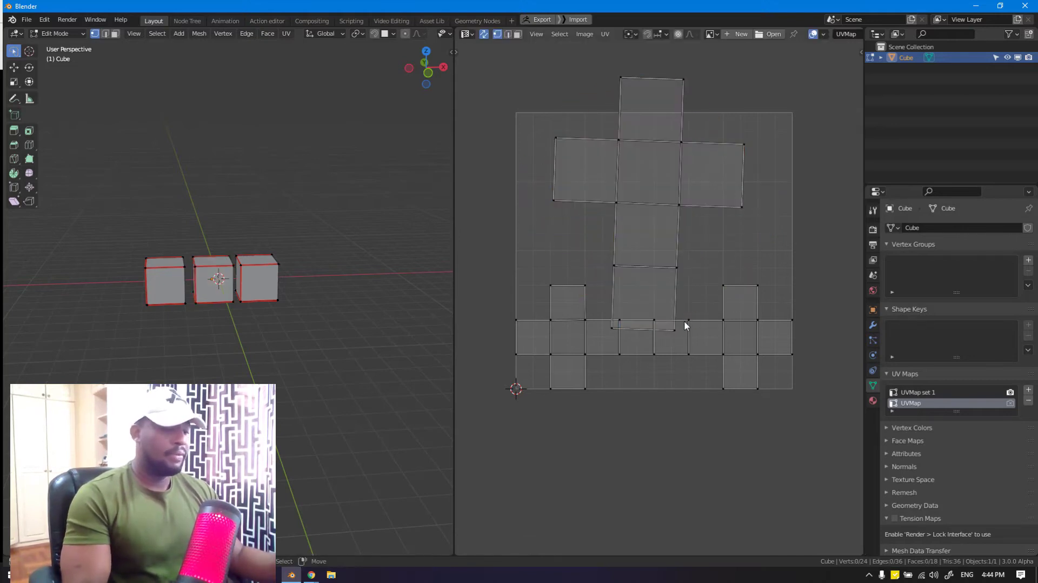
key("l")
key("s")
left_click(764, 348)
key("g")
left_click(733, 304)
key("s")
left_click(737, 299)
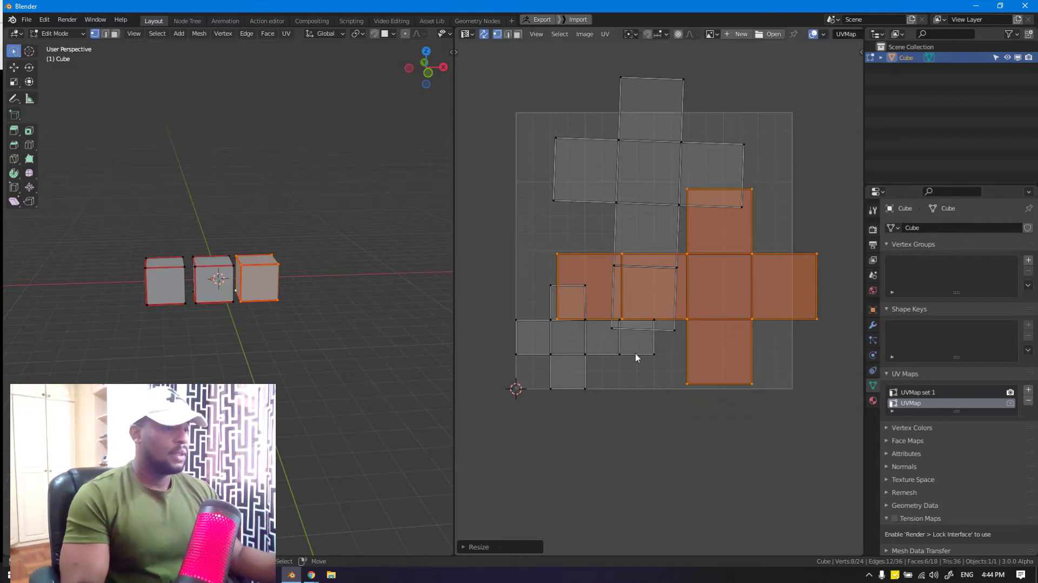
- Shrink the small left cross island, rotate it upright and place it at the top-left
key("alt+a")
key("l")
key("s")
left_click(624, 346)
key("g")
left_click(597, 151)
key("r")
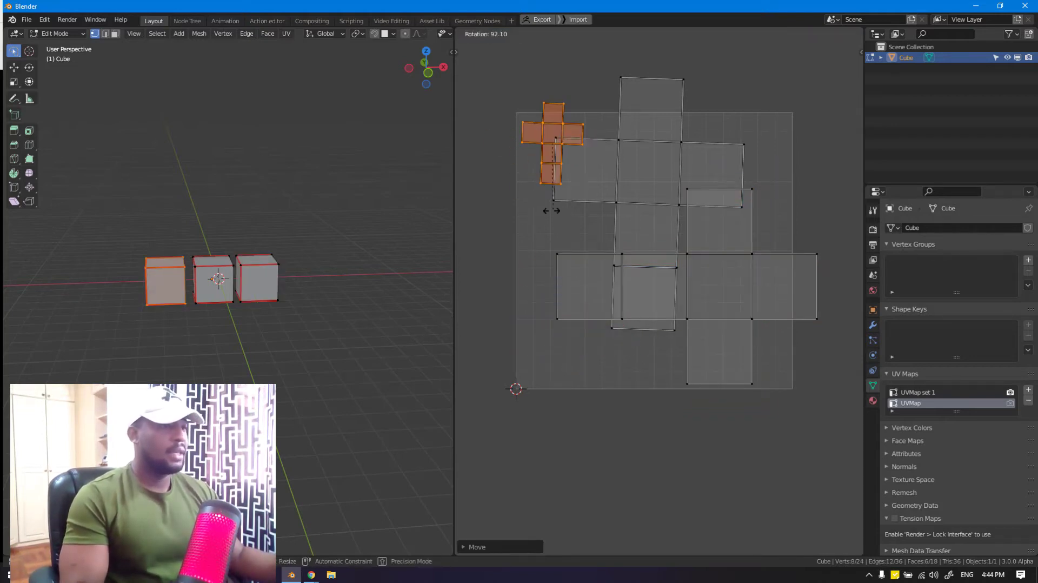
left_click(546, 209)
key("g")
left_click(547, 211)
key("s")
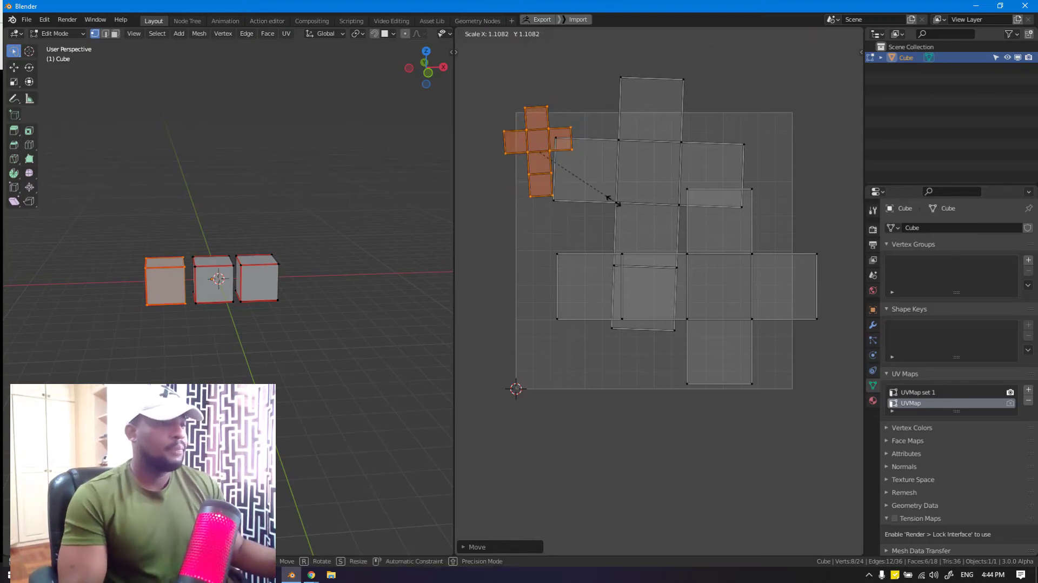
left_click(615, 202)
- Select all islands and compare the UVMap layout against UVMap set 1
key("a")
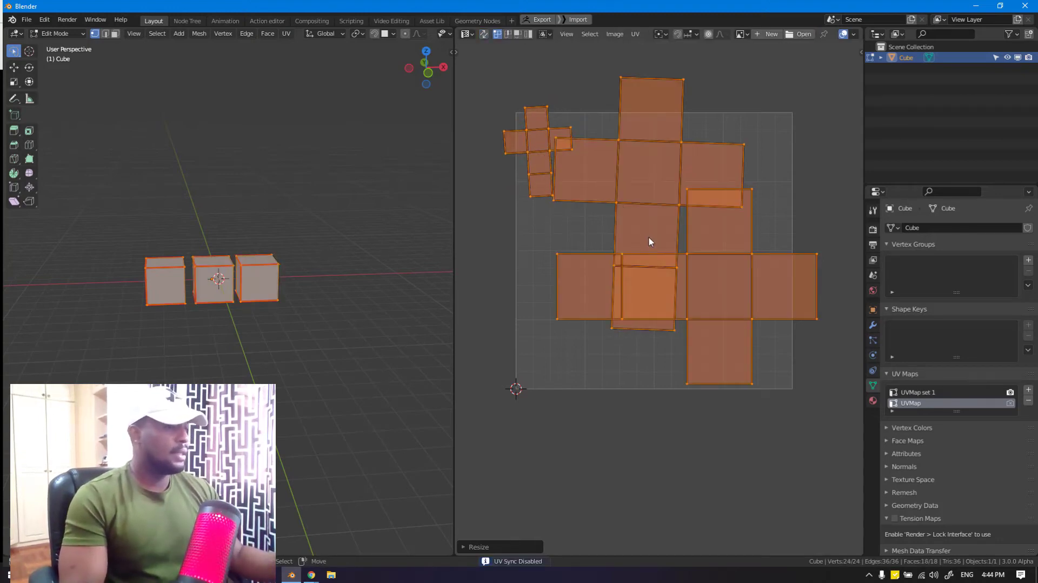
left_click(918, 392)
left_click(920, 403)
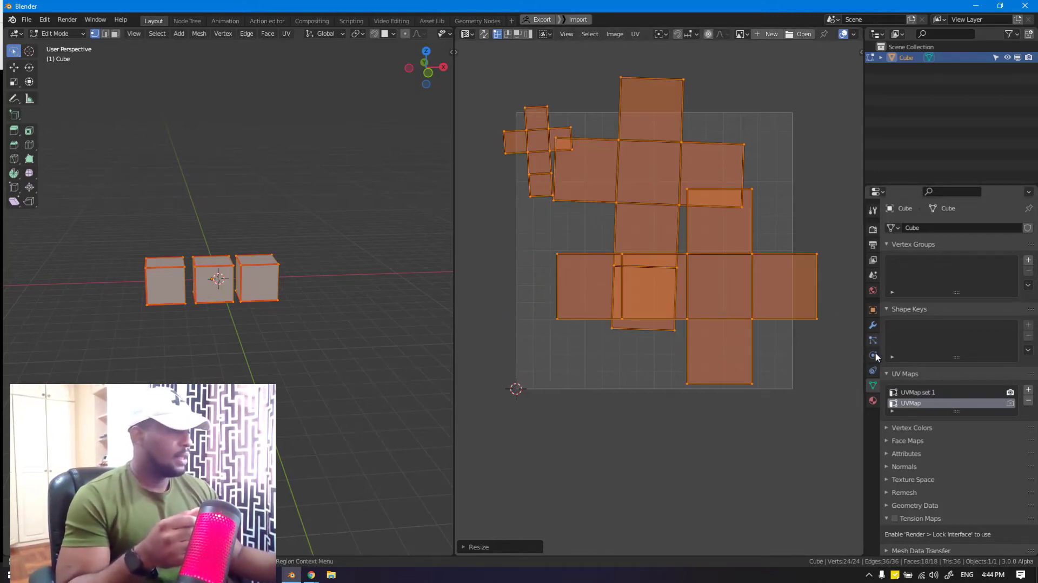
left_click(915, 393)
left_click(922, 405)
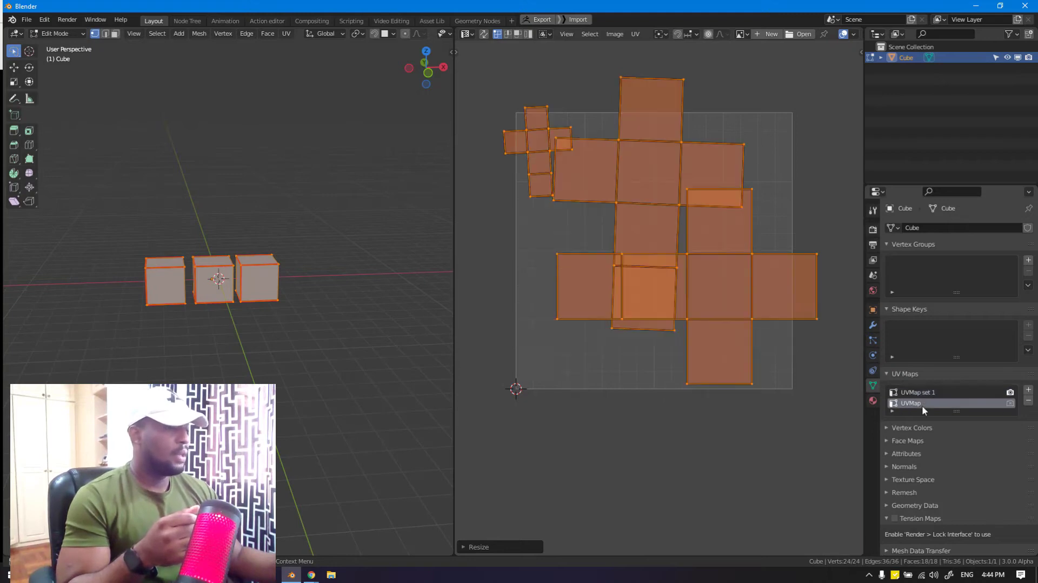
- Select the small cross island and switch to the UVMap set 1 layout
key("alt+a")
key("l")
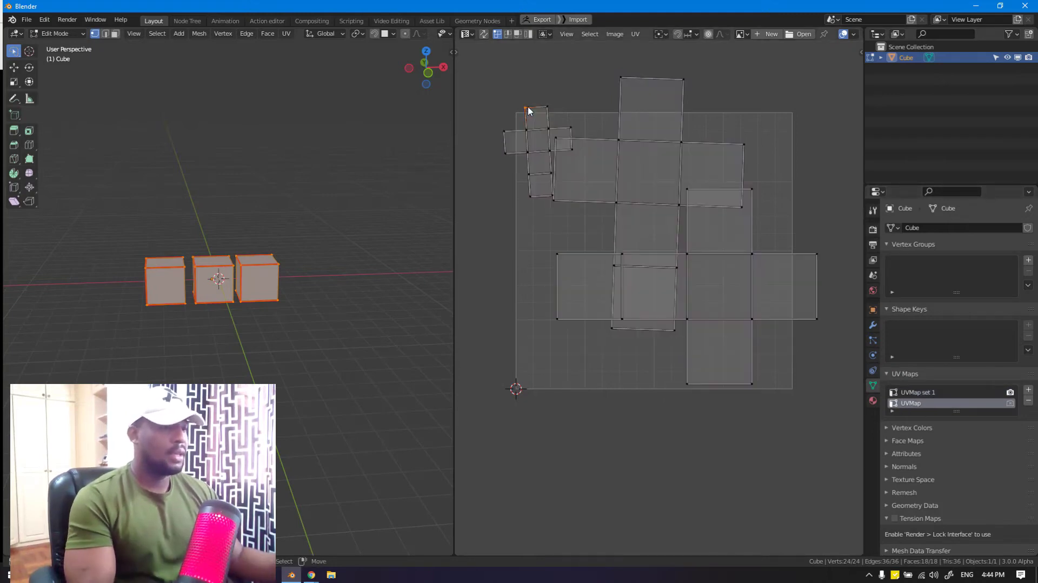
left_click(915, 392)
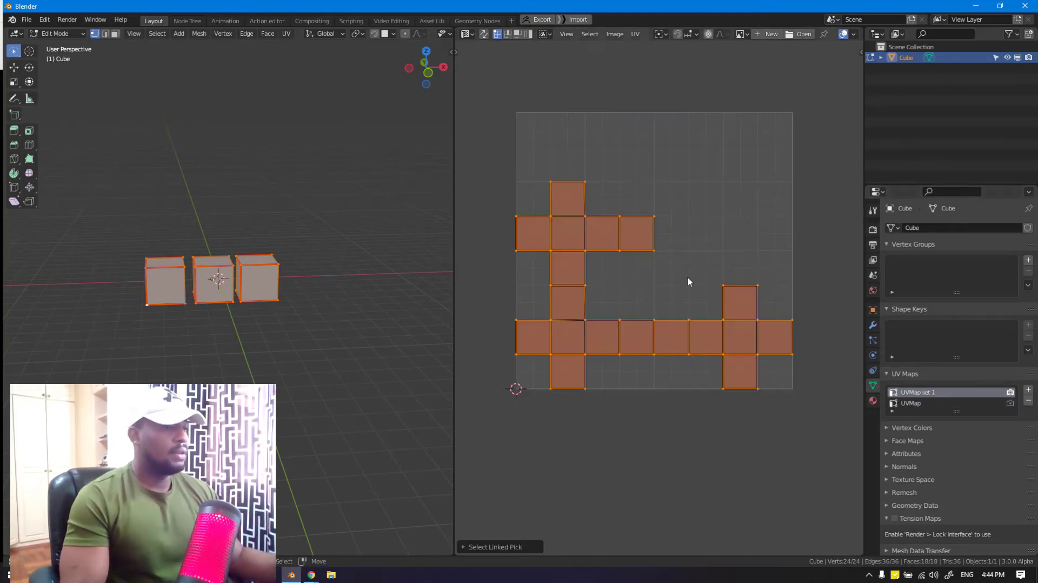
- Select the whole left cube in Edit Mode and compare its UVMap and UVMap set 1 layouts
key("Tab")
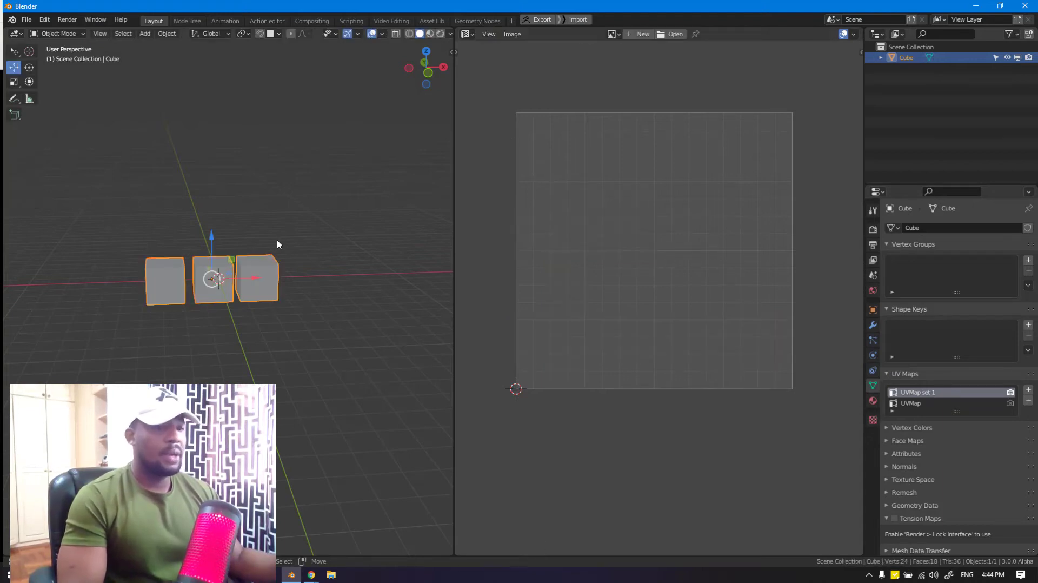
middle_click_drag(270, 266, 247, 237)
key("Tab")
key("alt+a")
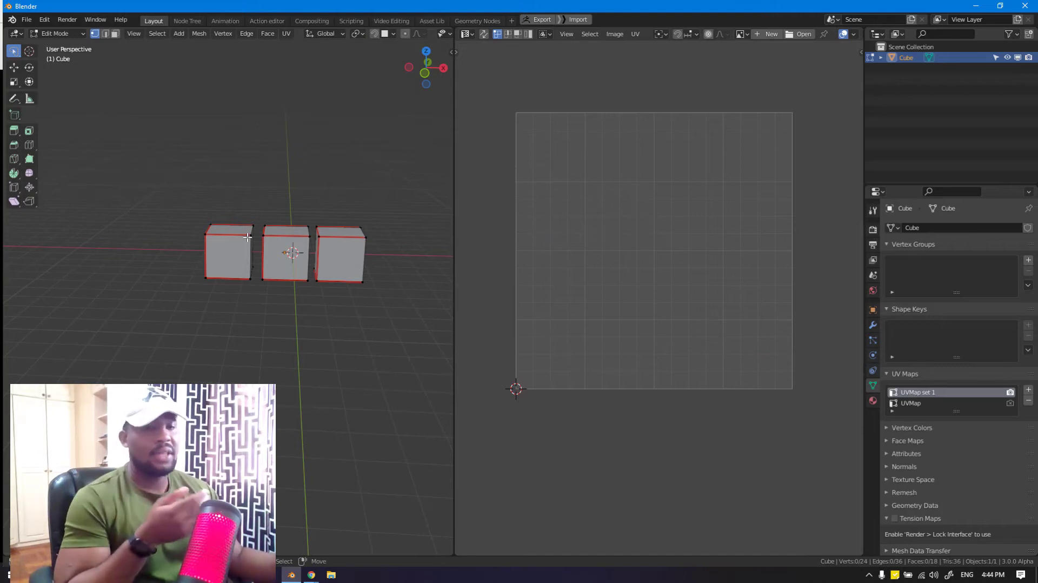
key("l")
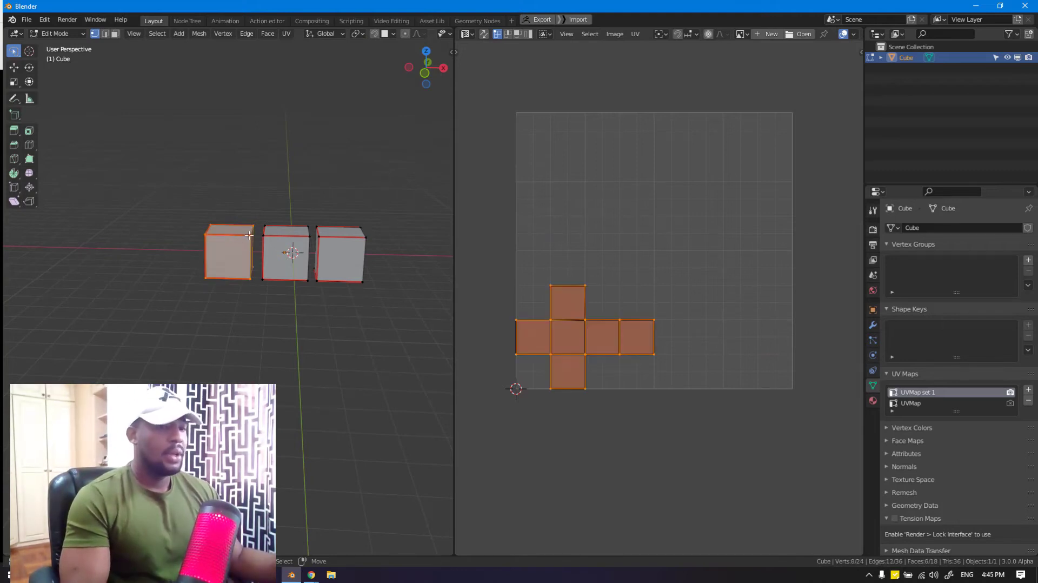
left_click(931, 404)
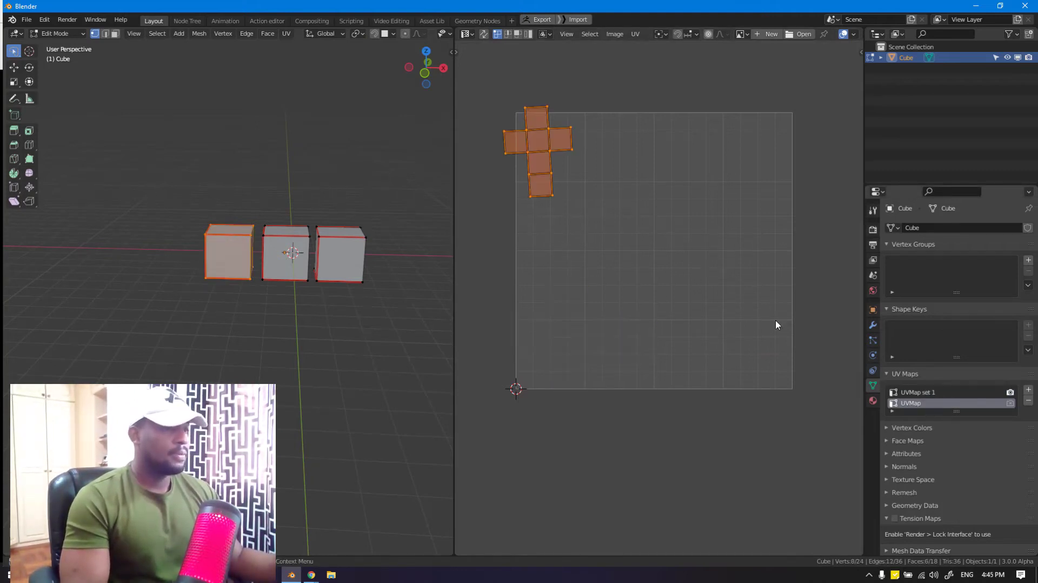
scroll(233, 205, "up", 2)
middle_click_drag(265, 199, 247, 223)
left_click(914, 392)
- Separate the selected left cube into its own object, Cube.001
key("g")
key("Escape")
key("p")
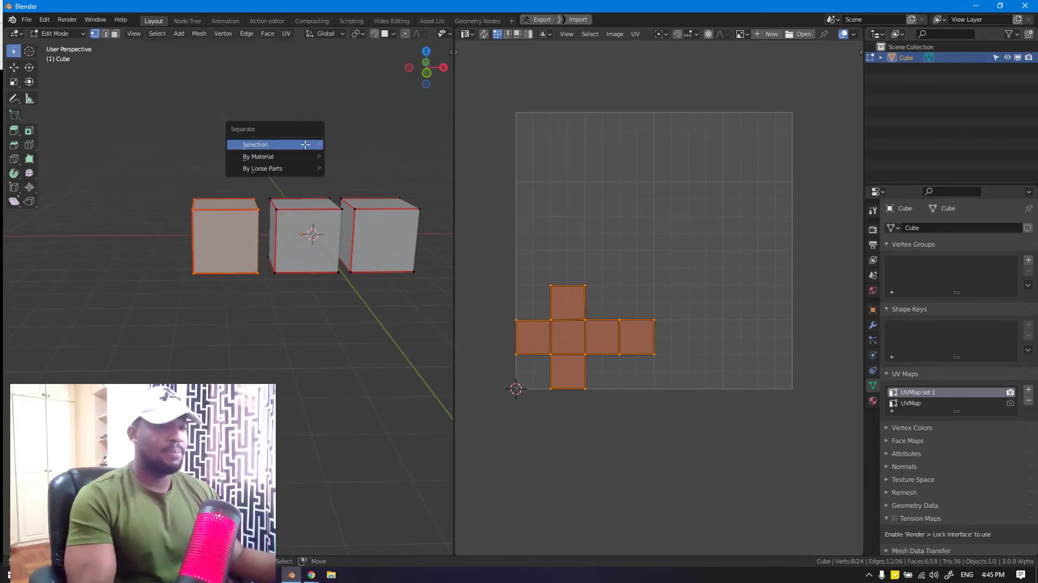
left_click(305, 145)
- Select the separated left cube and set its origin to its own geometry centre
key("Tab")
left_click(222, 225)
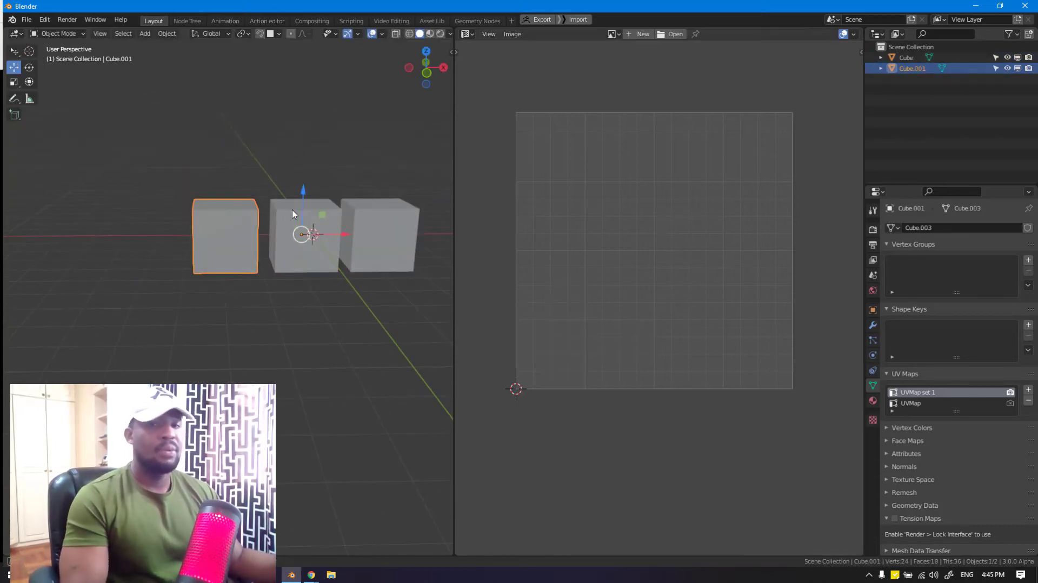
middle_click_drag(292, 210, 291, 207)
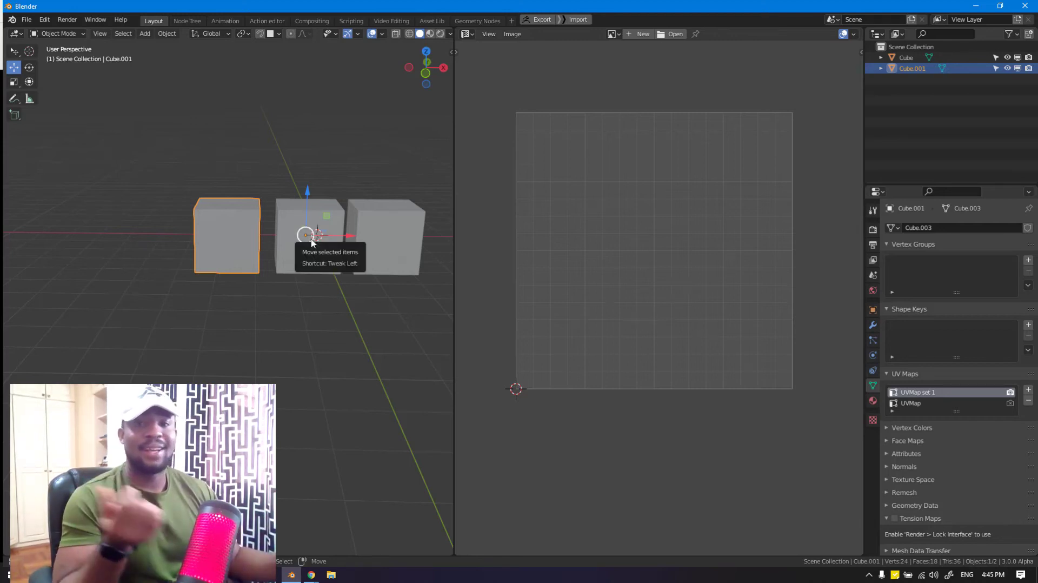
mouse_move(274, 248)
middle_mouse_down()
mouse_move(281, 239)
mouse_move(269, 243)
middle_mouse_up()
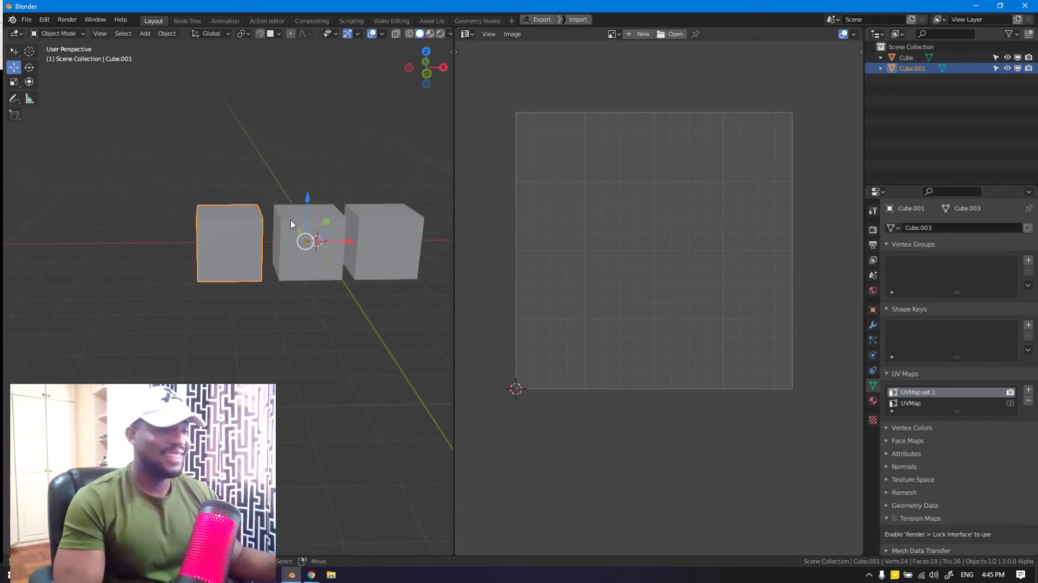
right_click(231, 250)
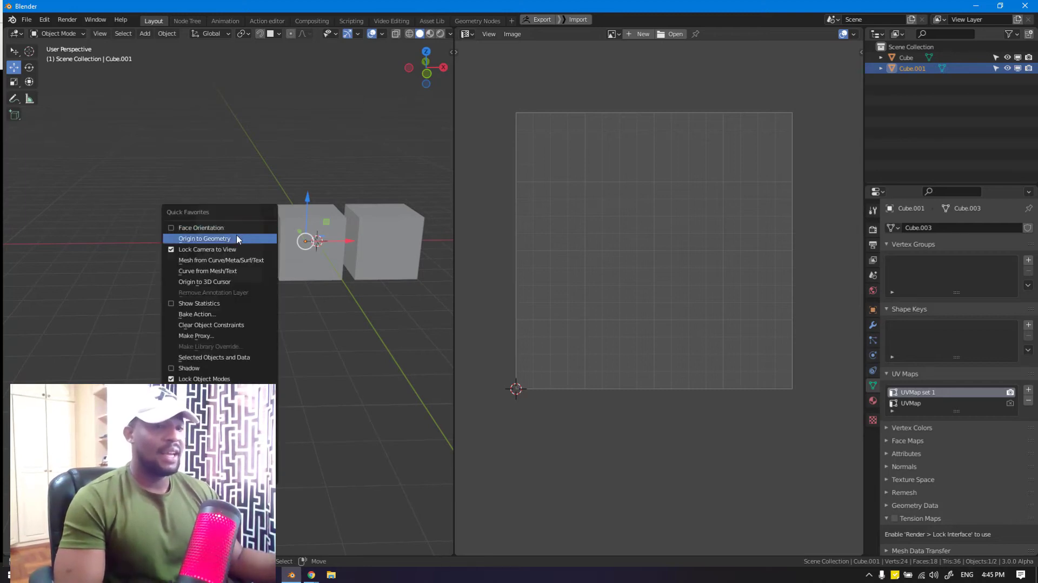
left_click(243, 239)
key("Tab")
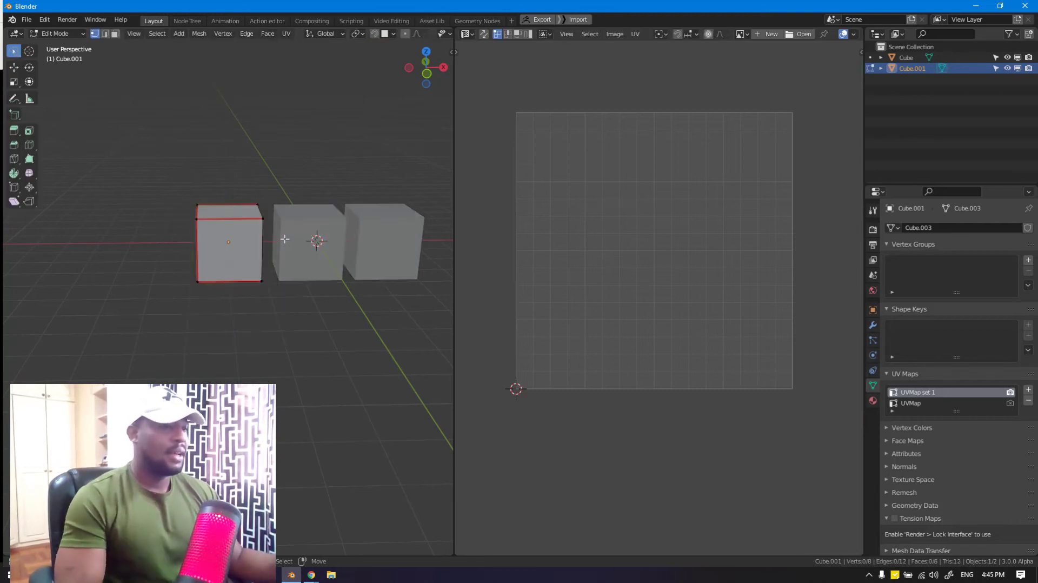
key("a")
key("Tab")
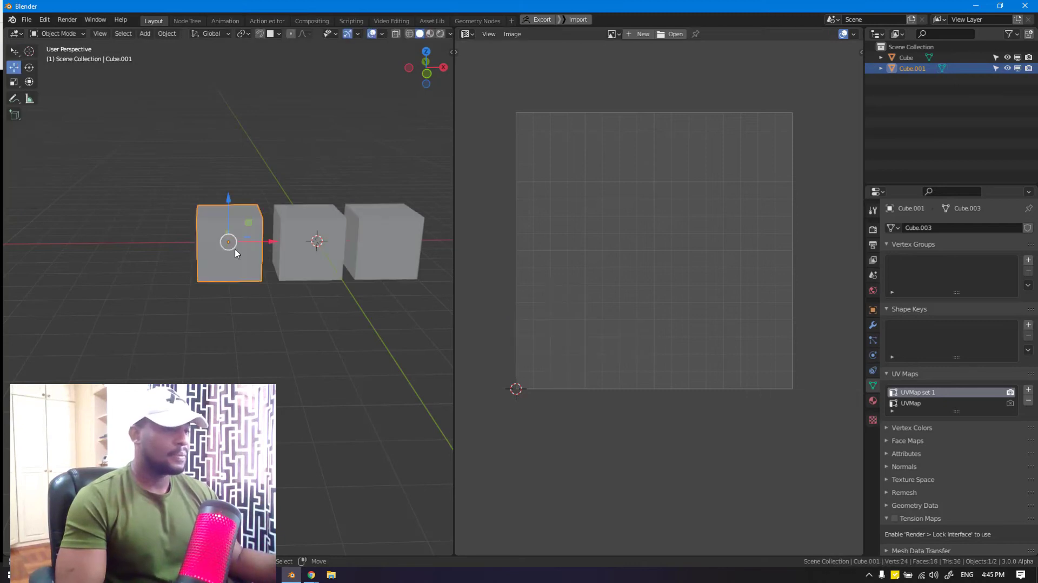
- Remove the extra UV map from Cube.001, keeping only UVMap set 1 with the top-left cross layout
left_click(962, 401)
key("Tab")
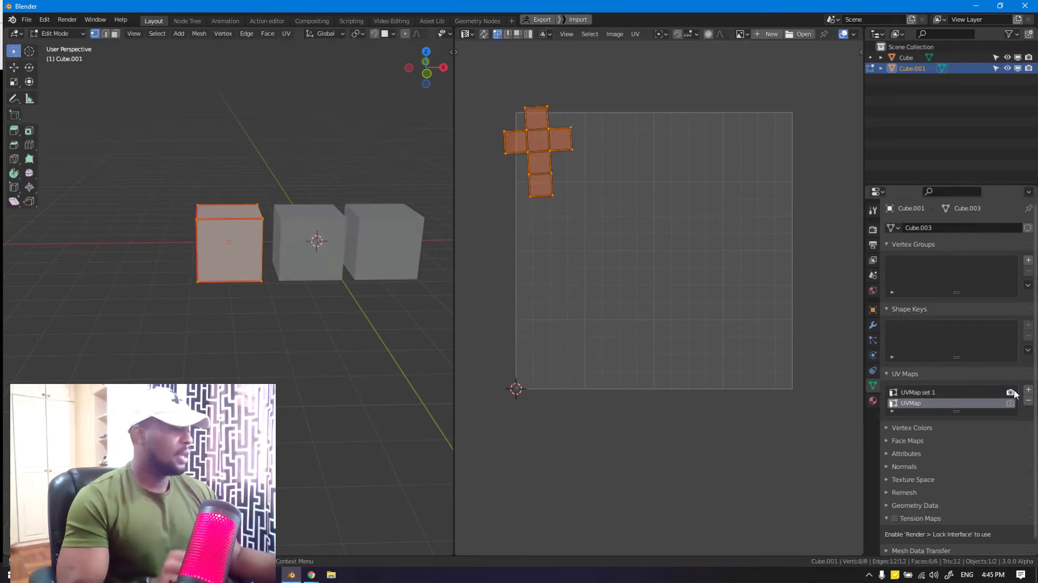
left_click(961, 388)
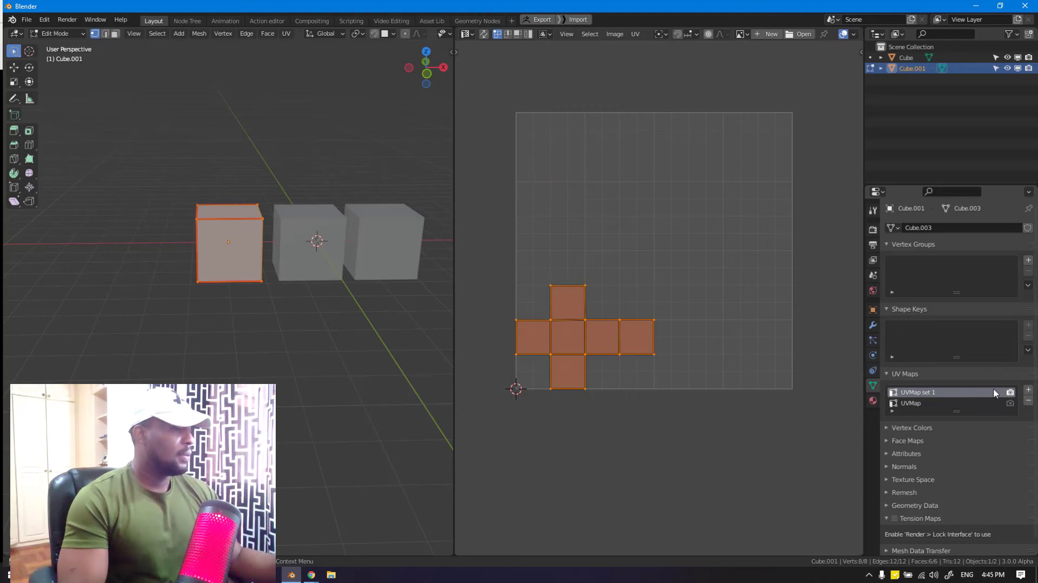
double_click(918, 395)
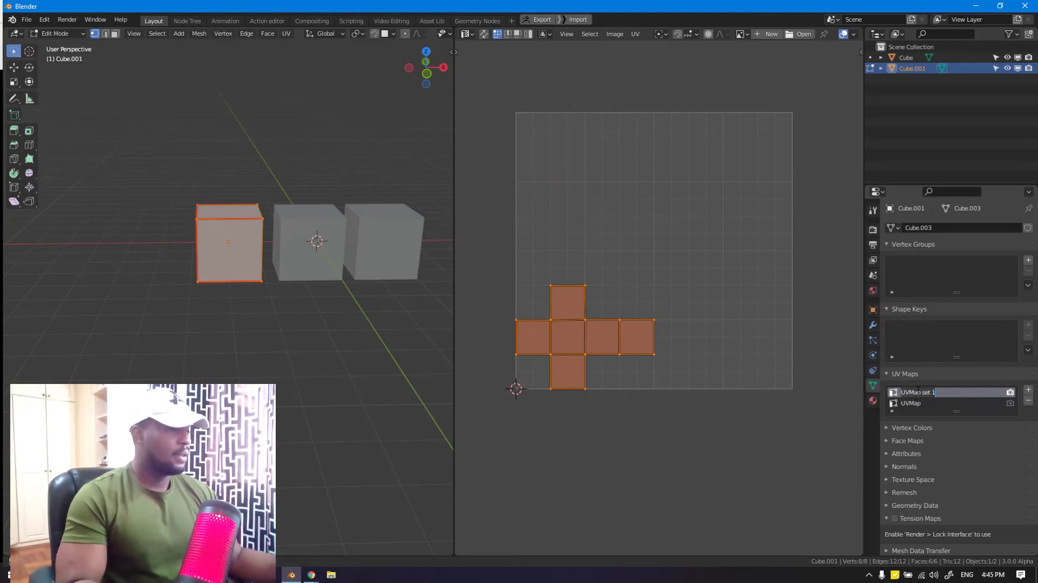
key("Return")
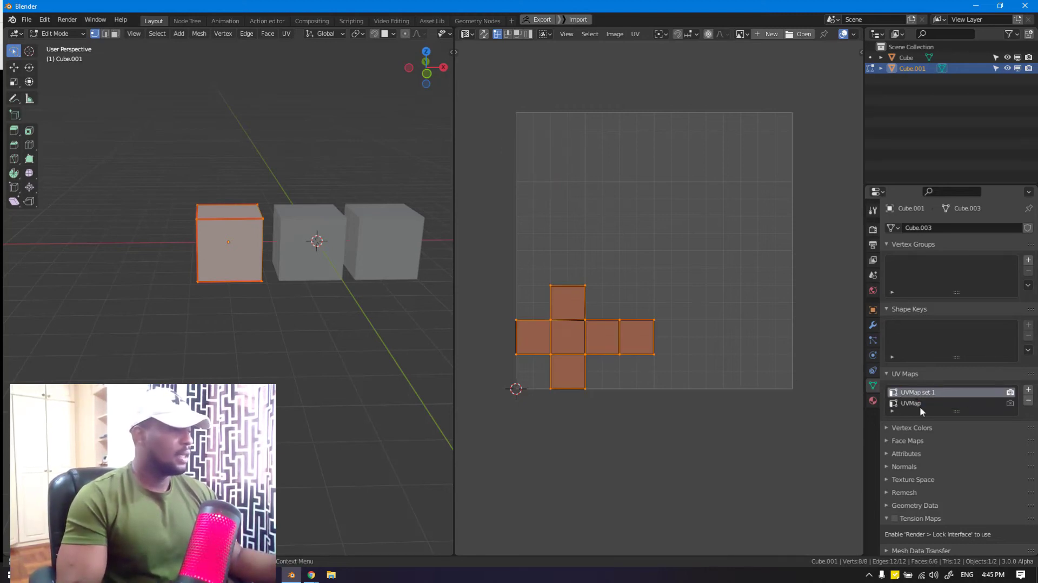
left_click(1029, 400)
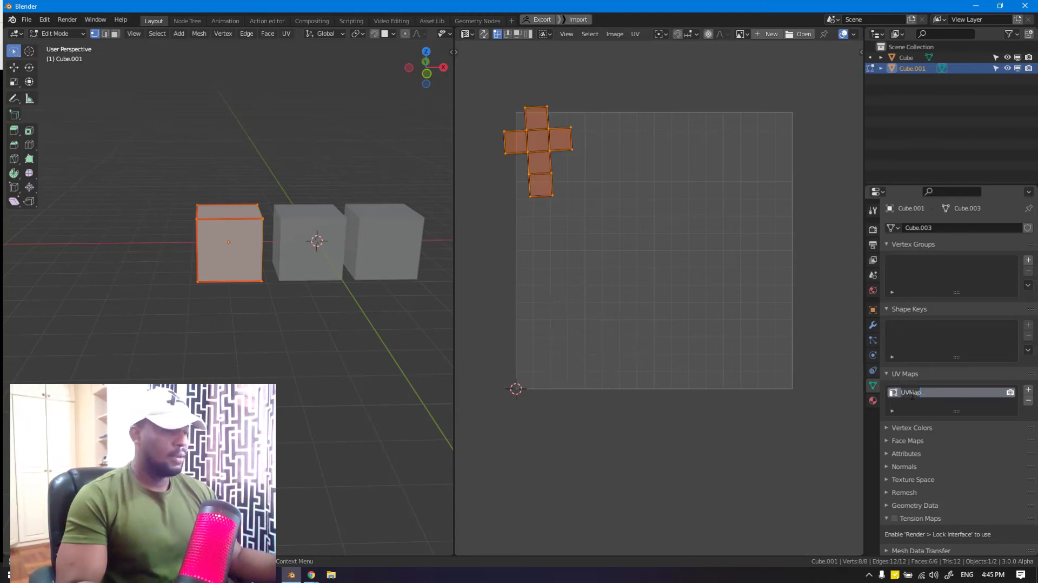
key("ctrl+z")
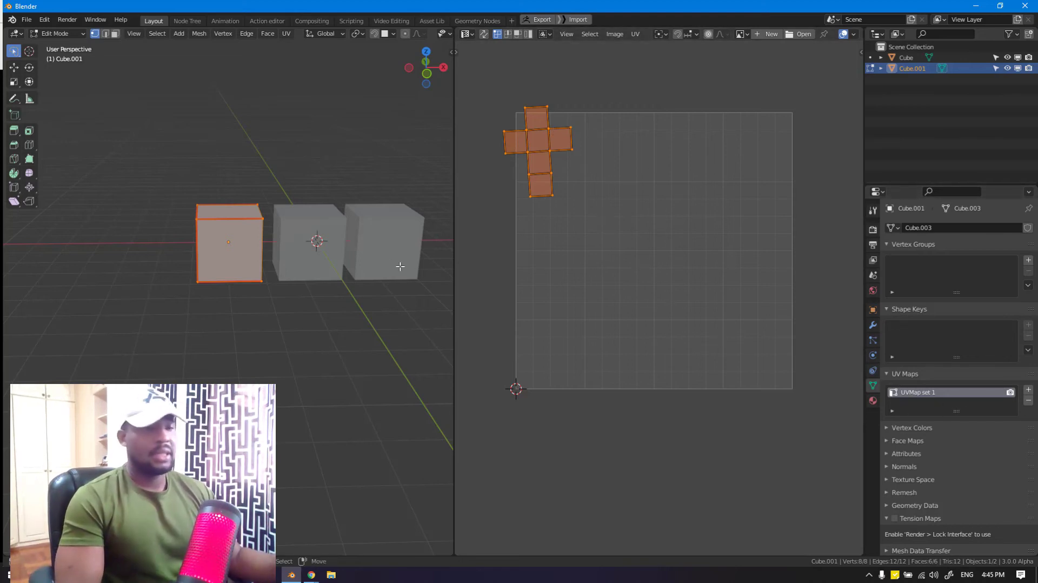
key("Tab")
- Select Cube.001 and Cube together, join them, and view the three cross islands in Edit Mode
left_click(299, 223)
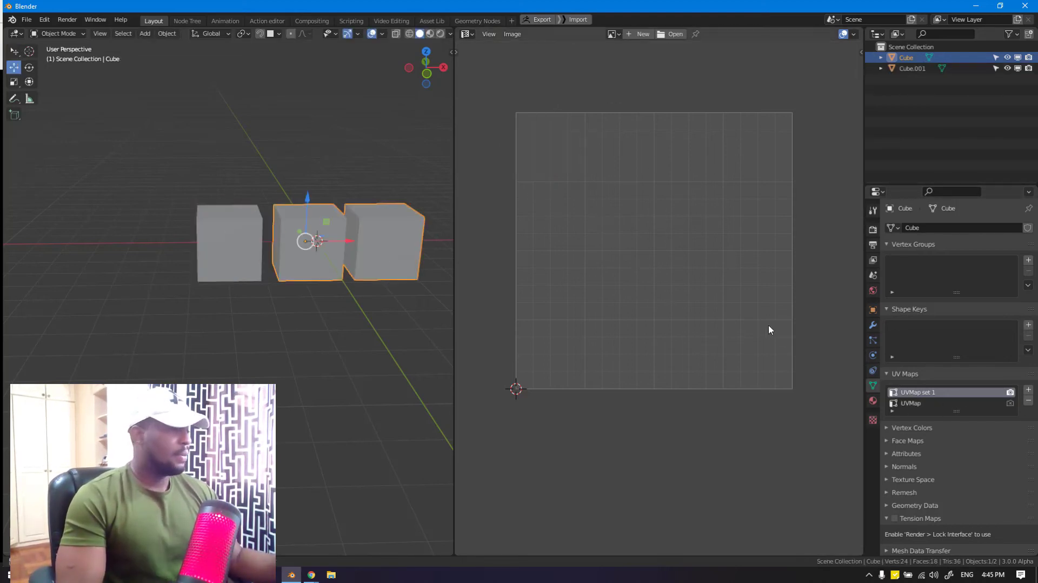
left_click(248, 243)
left_click(320, 238, "shift")
key("Tab")
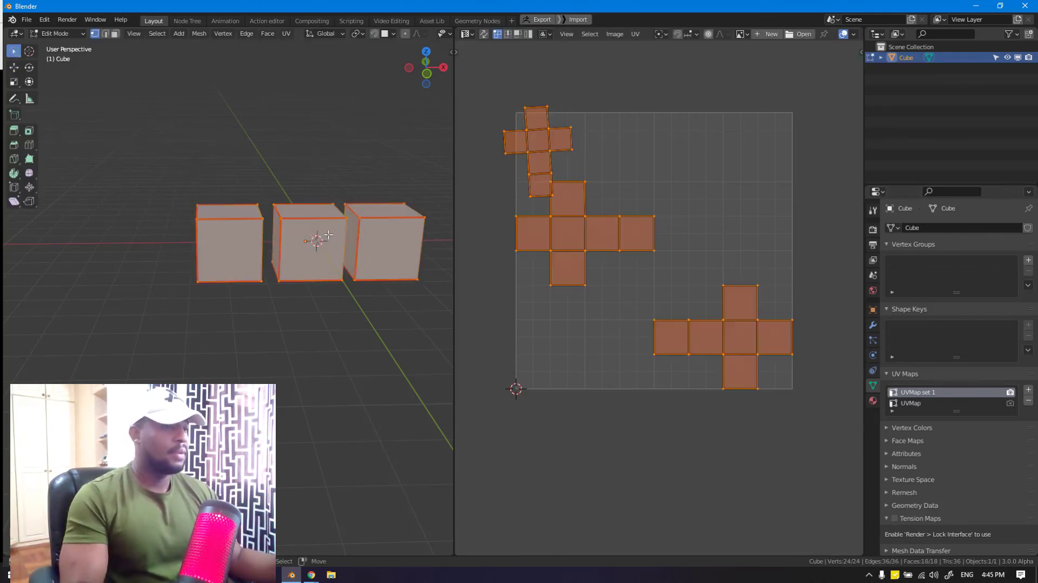